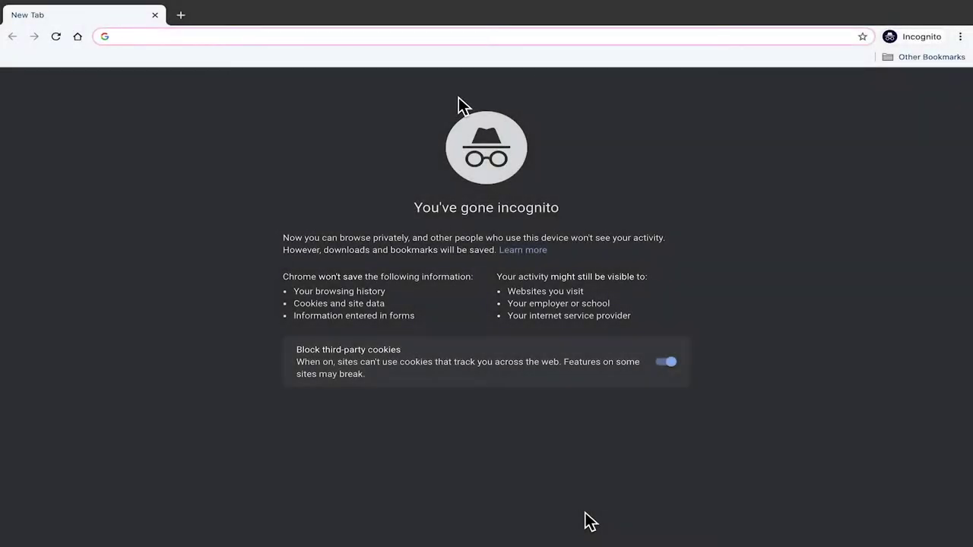
# - Load sdsu.zoom.us in the incognito Chrome window to reach the SDSU Zoom portal
pyautogui.write('sdsu.zoom.')
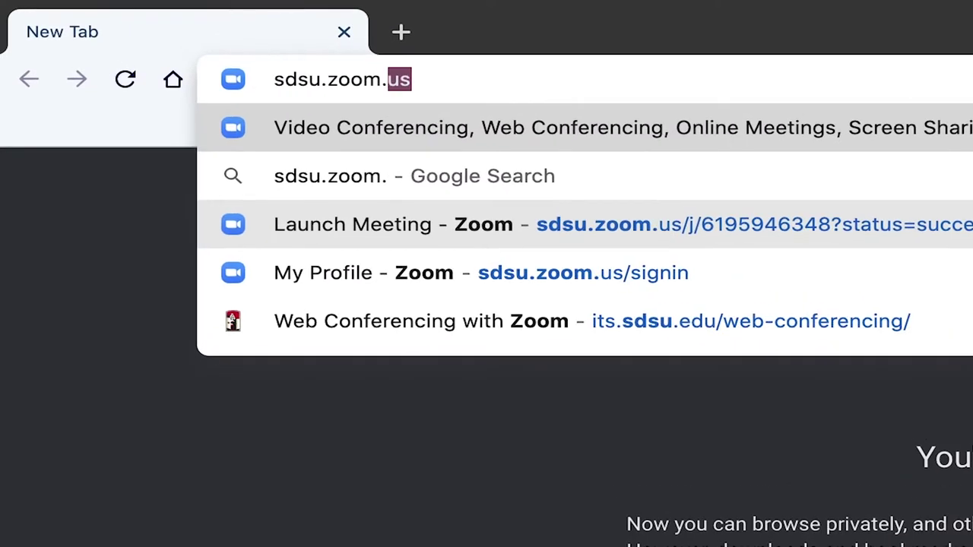
pyautogui.write('us')
pyautogui.press('Return')
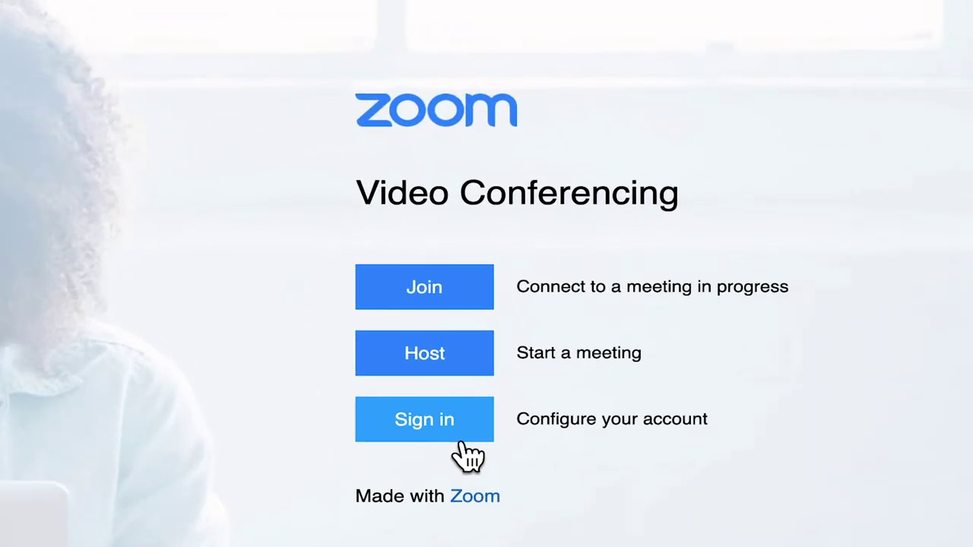
# - Sign in to the Zoom portal with the SDSU account's username and password
pyautogui.click(461, 445)
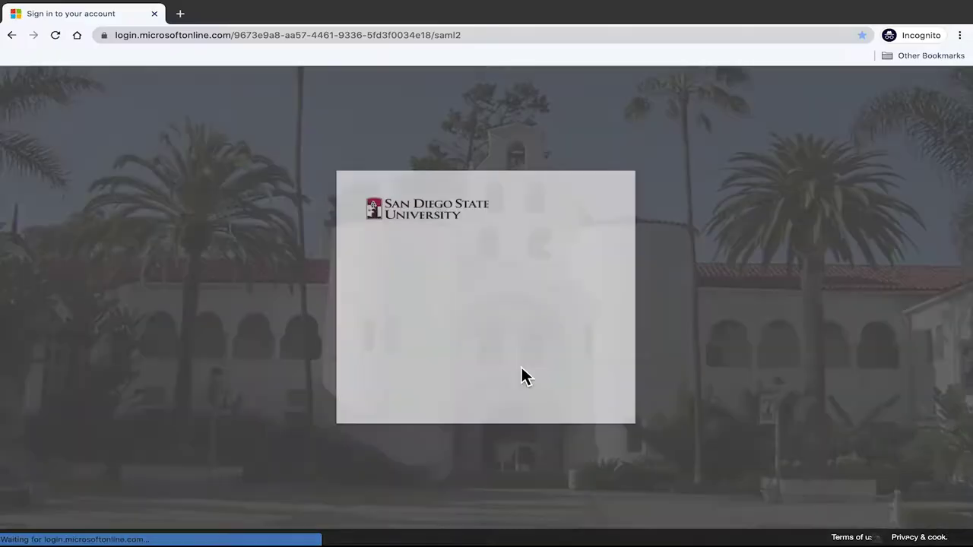
pyautogui.write('username')
pyautogui.press('Return')
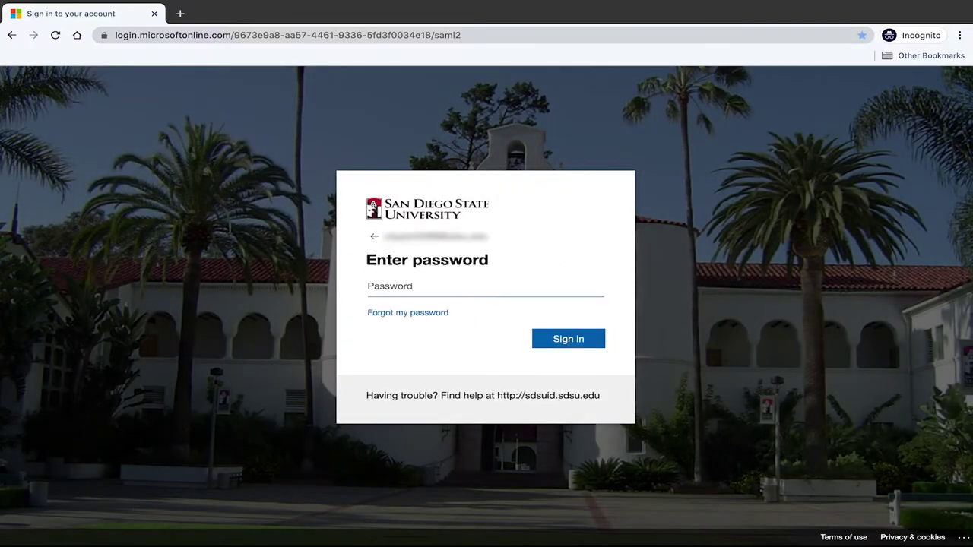
pyautogui.press('Return')
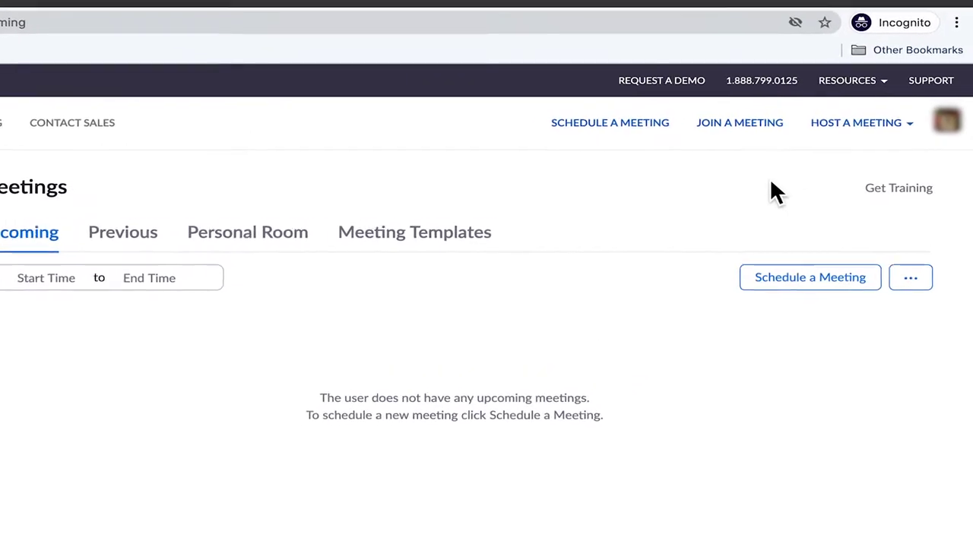
# - Copy the shareable link of the newest 39 MB Zoom Meeting cloud recording
pyautogui.moveTo(904, 107)
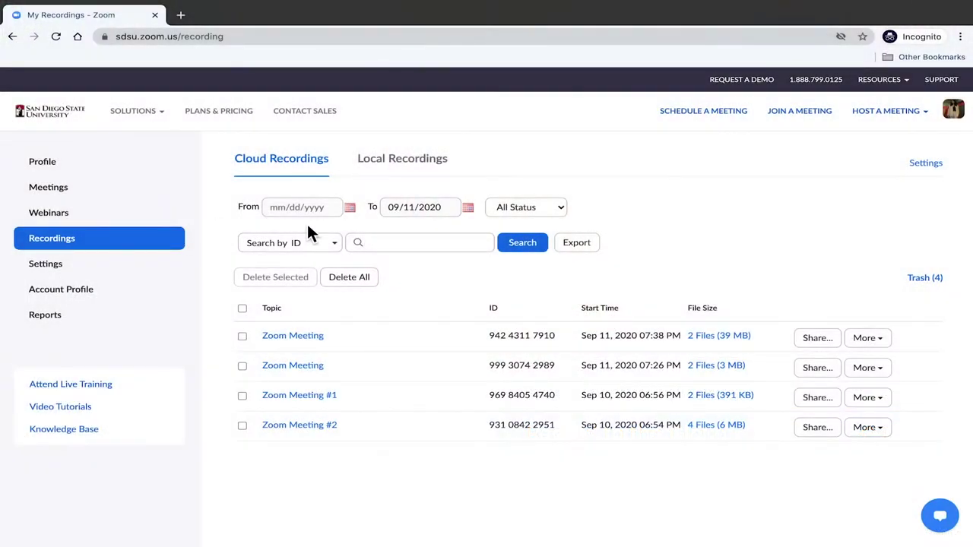
pyautogui.click(317, 346)
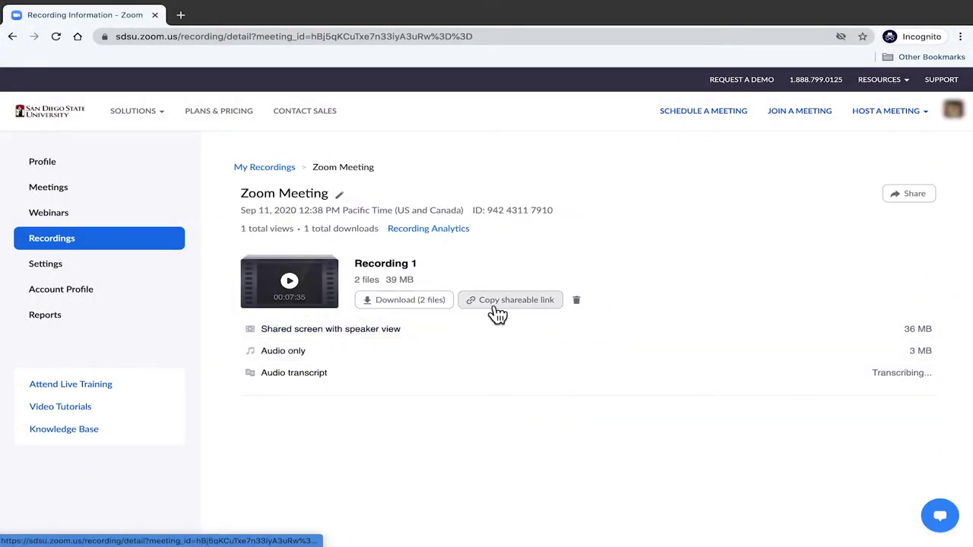
pyautogui.click(496, 309)
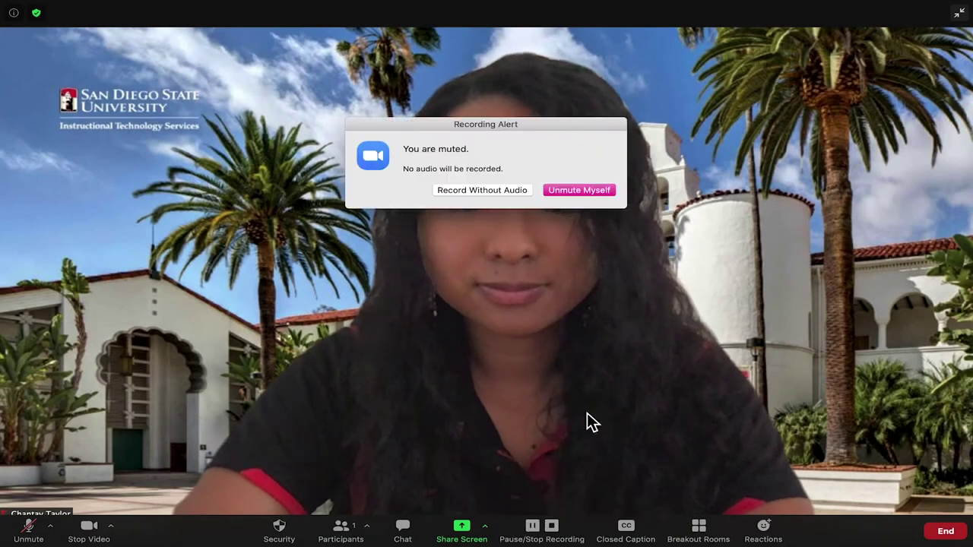
# - Unmute yourself from the Recording Alert and bring up the share-screen choices
pyautogui.click(580, 195)
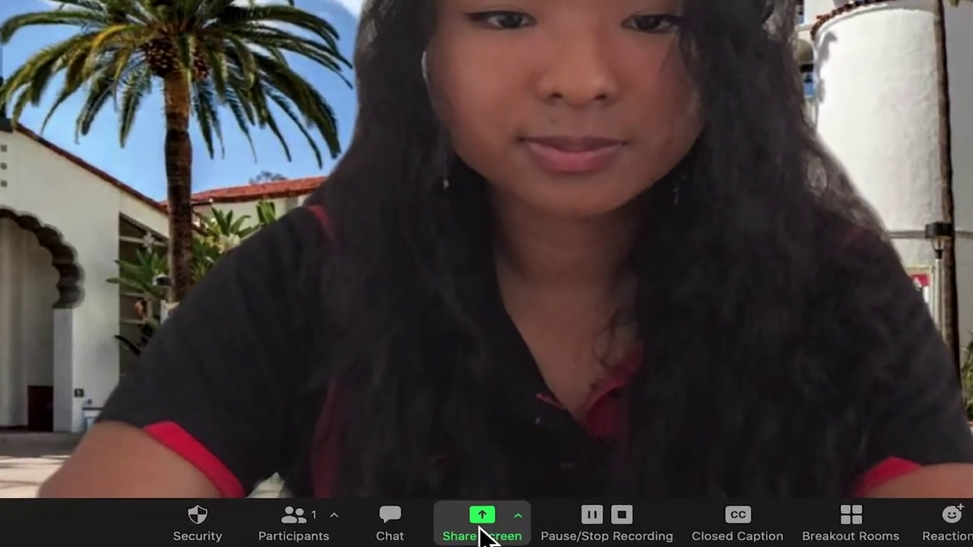
pyautogui.click(470, 528)
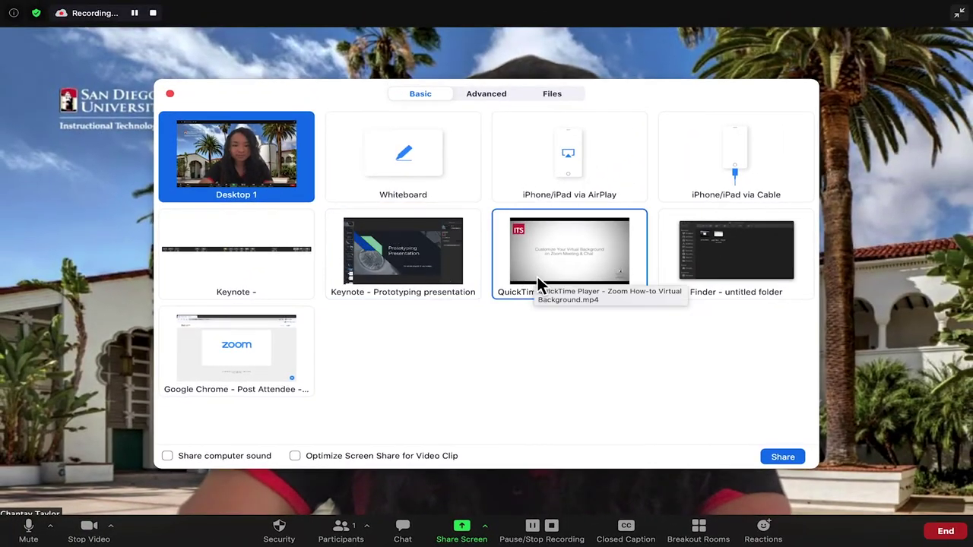
# - Share the Keynote Prototyping presentation, then the Chrome Classifying Triangles lesson slides
pyautogui.click(402, 272)
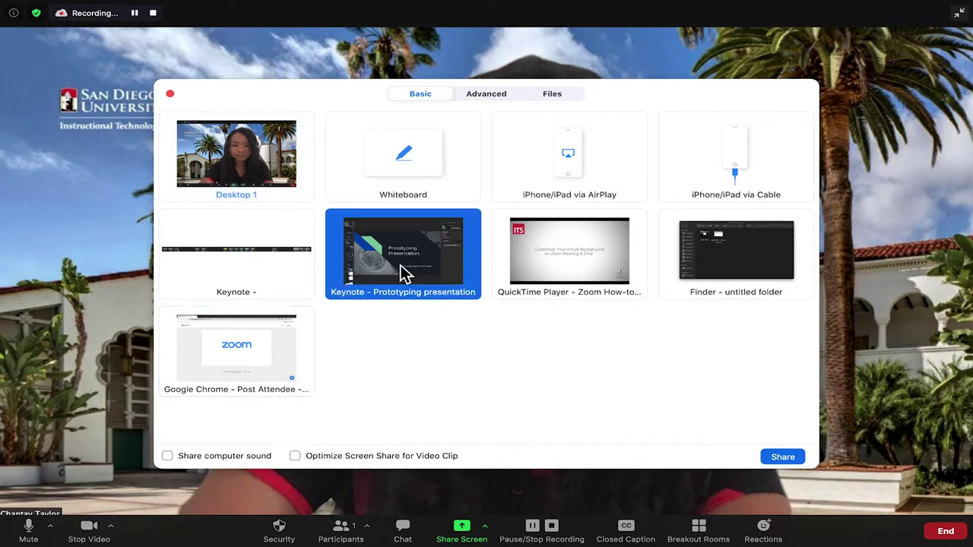
pyautogui.click(793, 458)
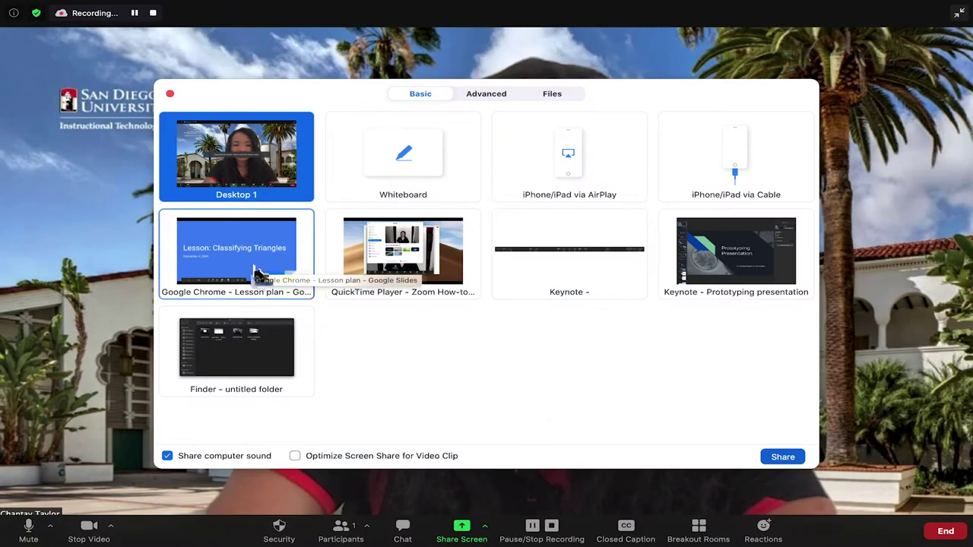
pyautogui.click(257, 274)
pyautogui.click(790, 457)
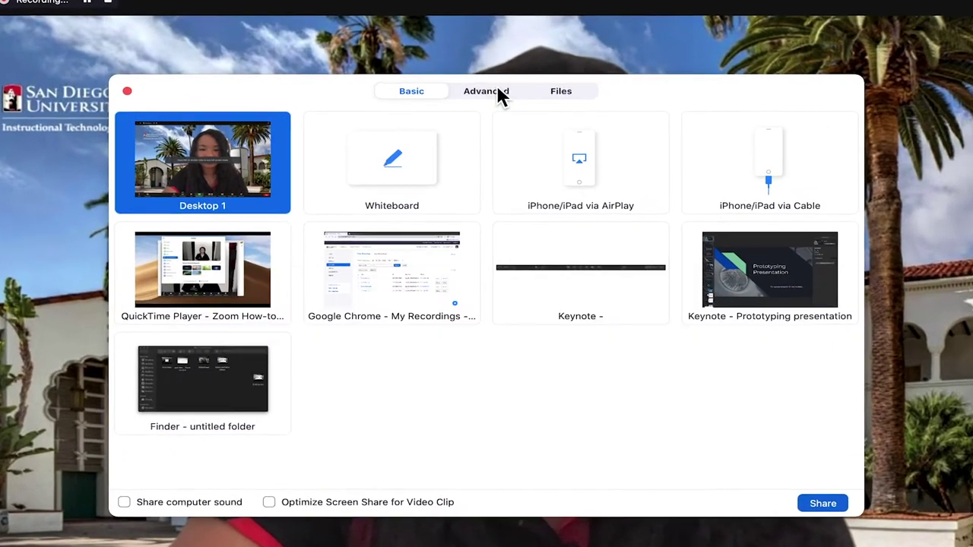
# - Present Prototyping presentation.pptx as a virtual background, with the webcam video shrunk and moved bottom-left
pyautogui.click(498, 89)
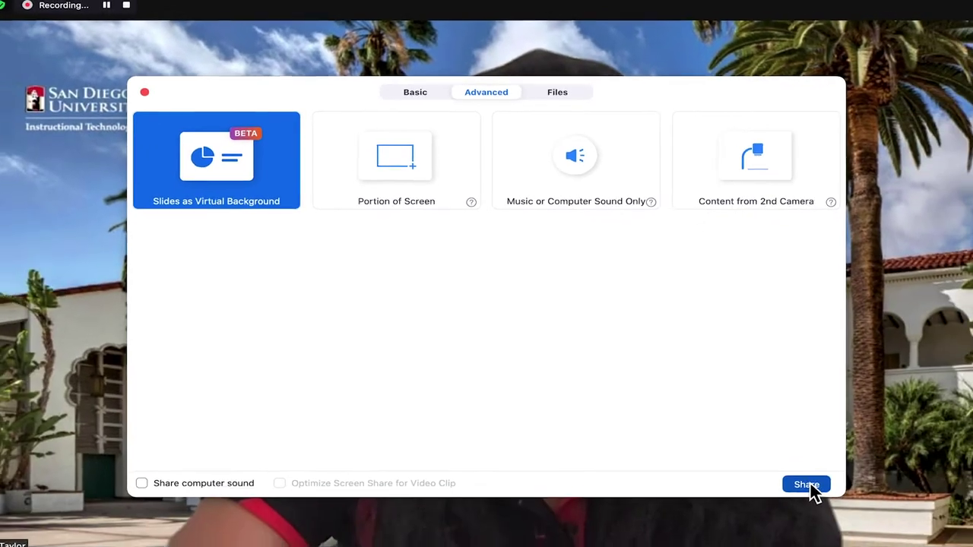
pyautogui.click(783, 457)
pyautogui.click(424, 121)
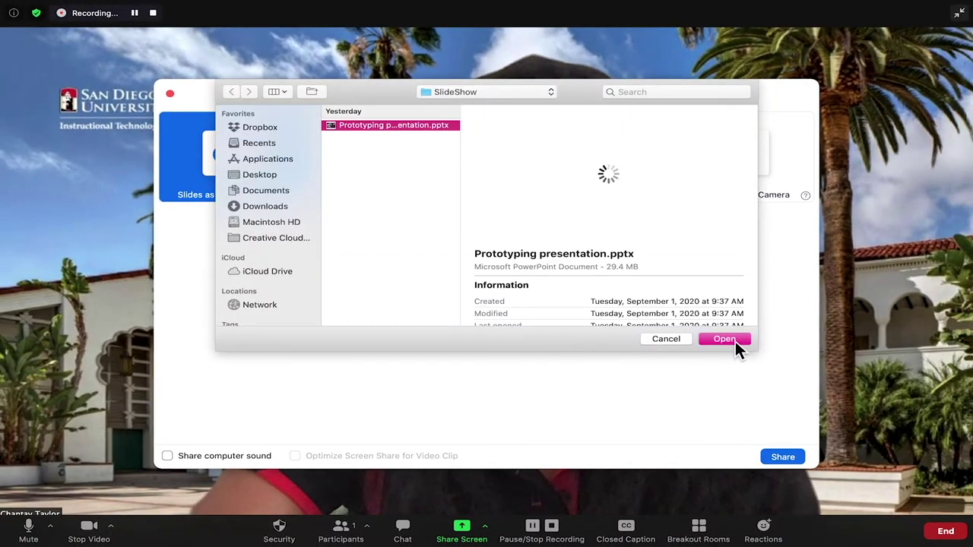
pyautogui.click(734, 341)
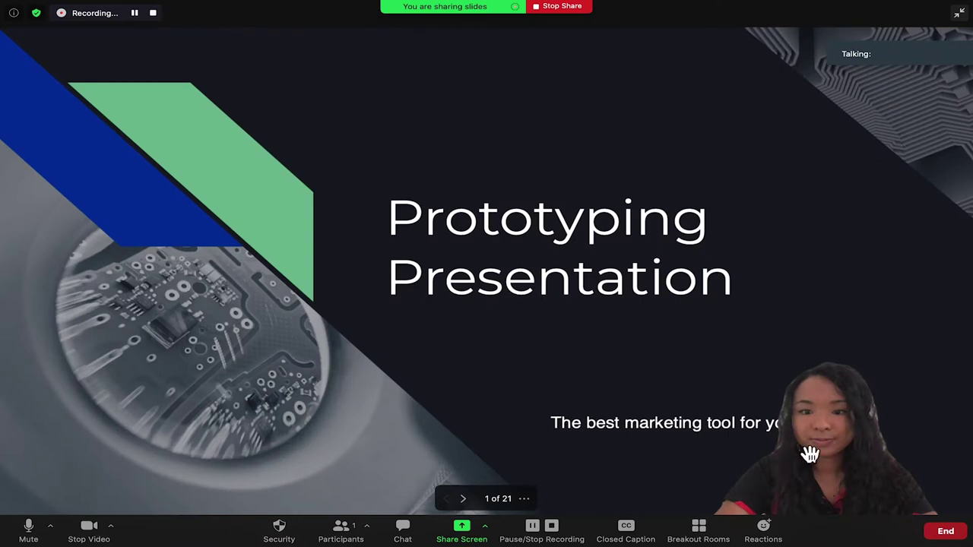
pyautogui.moveTo(809, 454)
pyautogui.mouseDown()
pyautogui.moveTo(554, 417)
pyautogui.moveTo(278, 403)
pyautogui.moveTo(176, 432)
pyautogui.moveTo(177, 453)
pyautogui.mouseUp()
pyautogui.moveTo(335, 352); pyautogui.dragTo(222, 409)
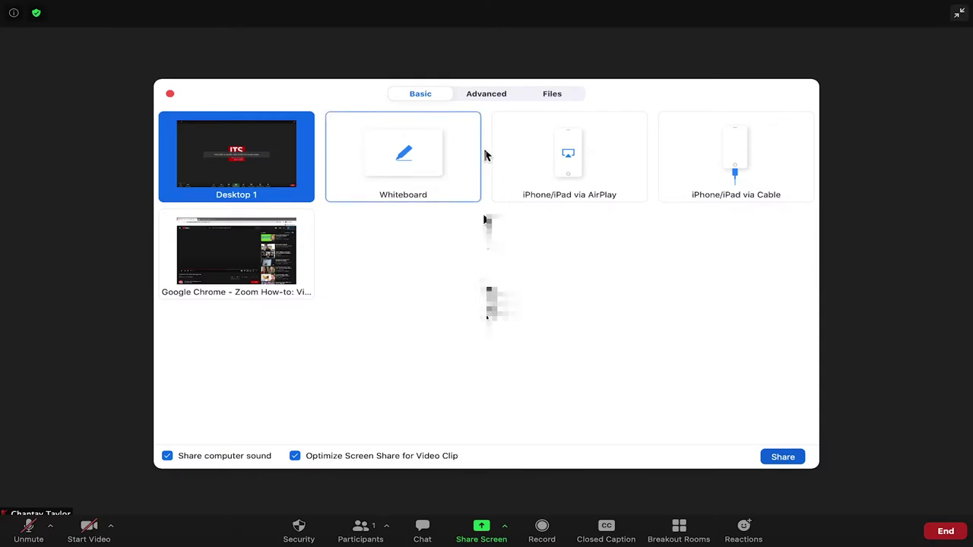
# - Share a Portion of Screen with its left edge trimmed to frame only the slide
pyautogui.click(493, 97)
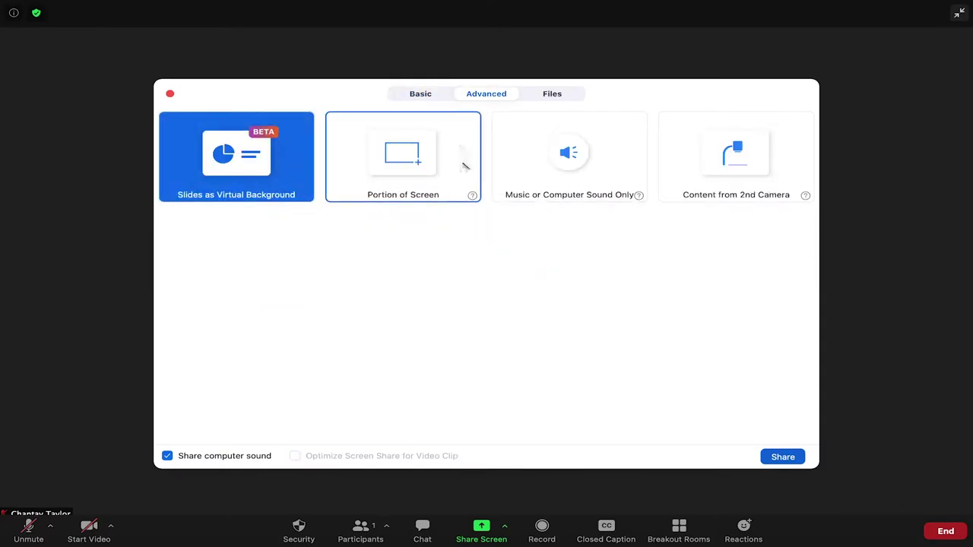
pyautogui.click(466, 170)
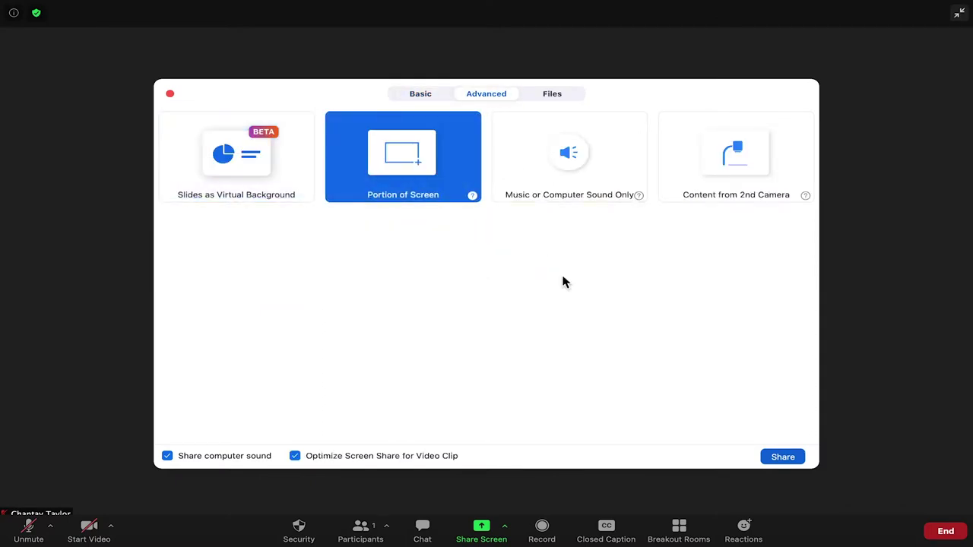
pyautogui.click(783, 460)
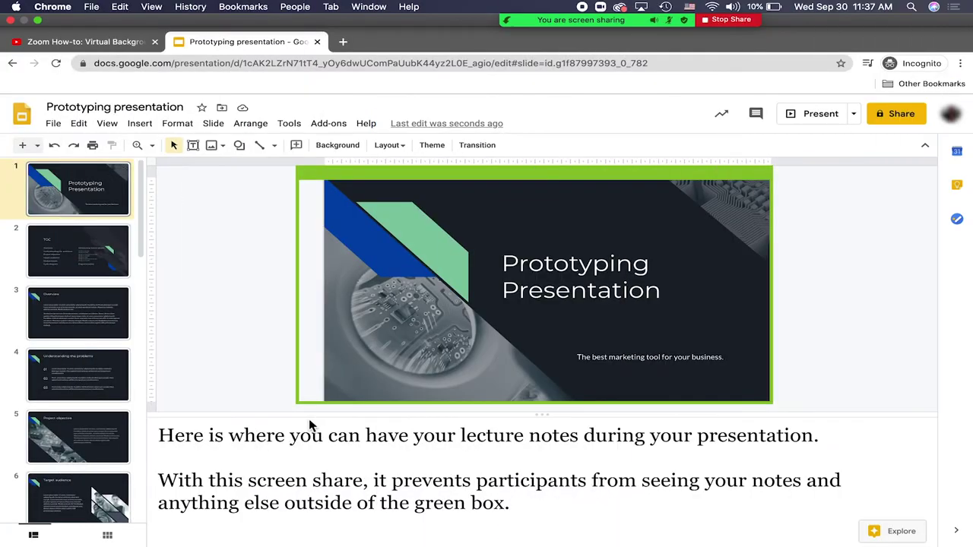
pyautogui.moveTo(298, 407)
pyautogui.mouseDown()
pyautogui.moveTo(332, 401)
pyautogui.moveTo(324, 408)
pyautogui.mouseUp()
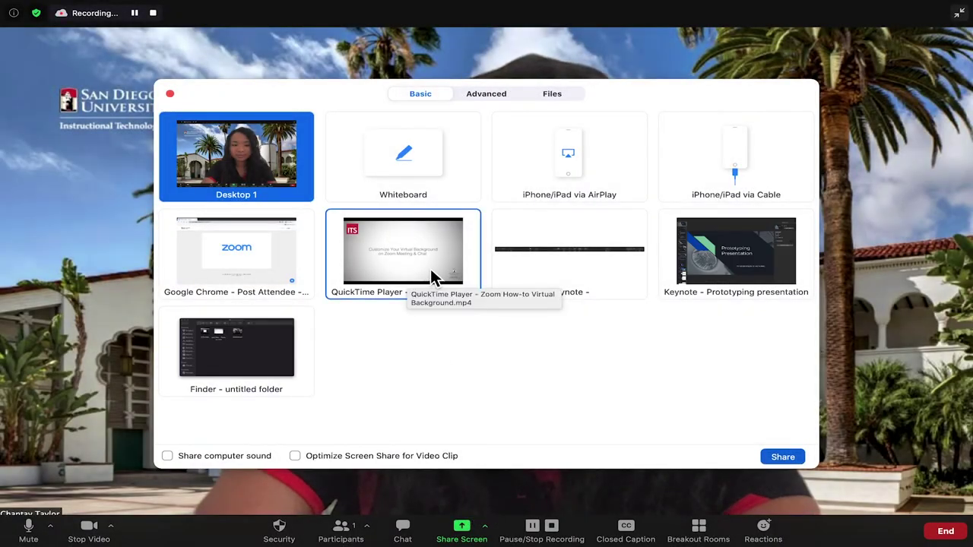
# - Select the QuickTime Player video and tick Share computer sound
pyautogui.click(431, 271)
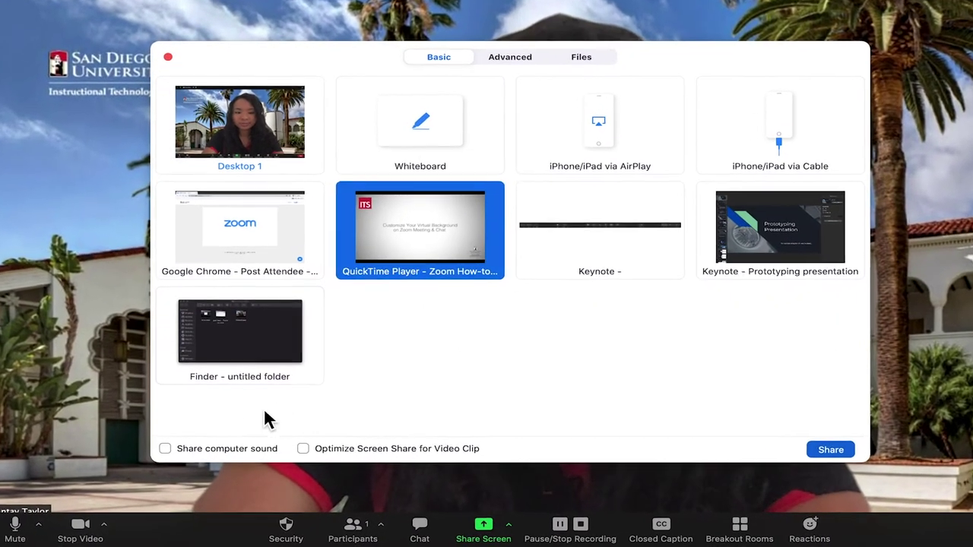
pyautogui.click(166, 441)
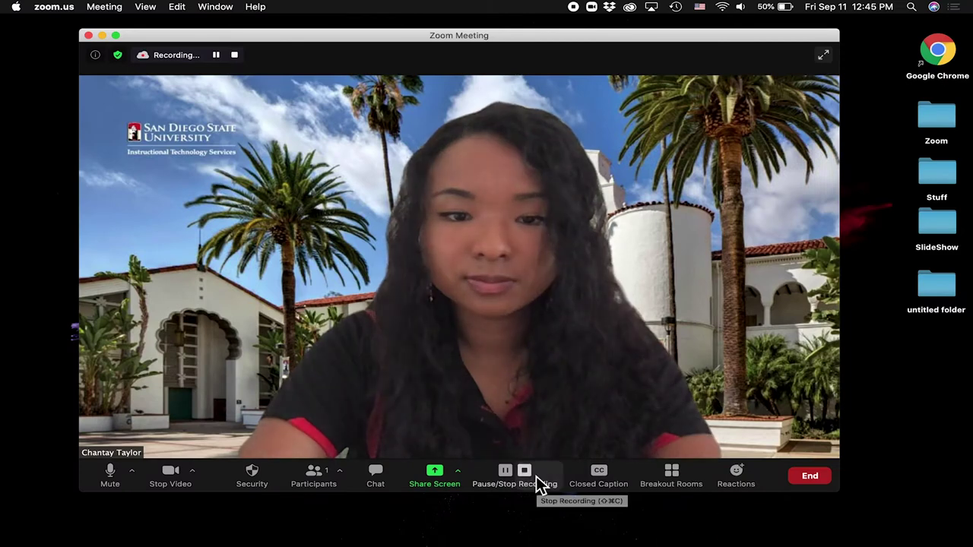
# - Stop the cloud recording with confirmation, then bring up the End meeting options
pyautogui.click(536, 477)
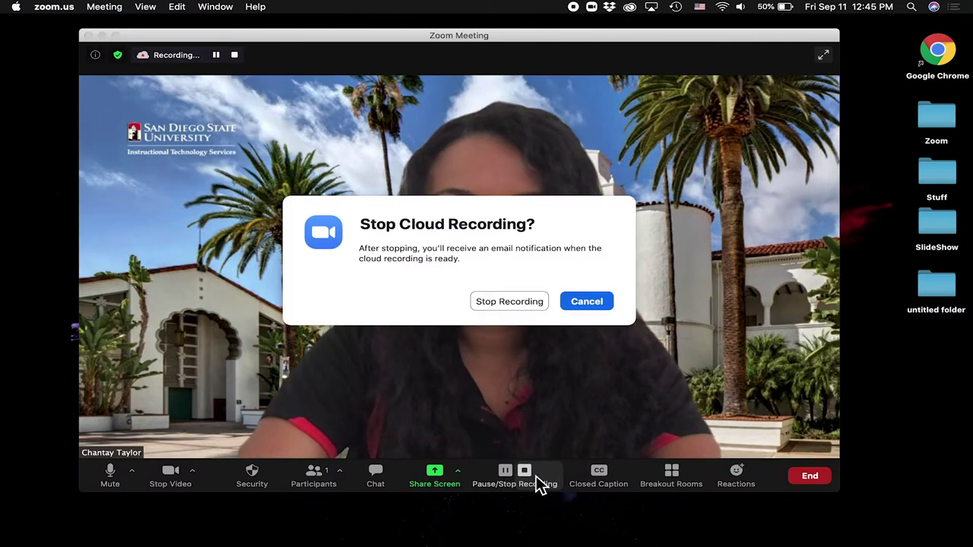
pyautogui.click(509, 304)
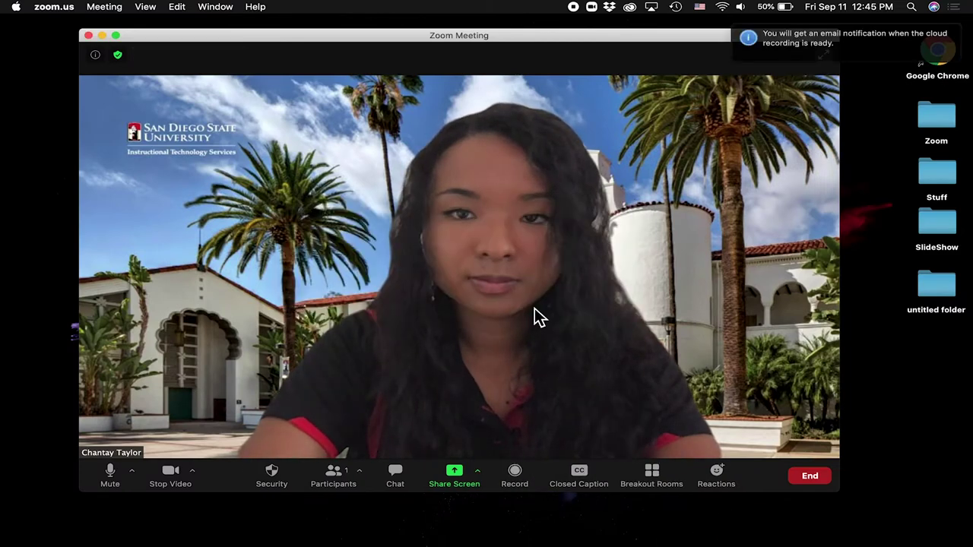
pyautogui.click(819, 477)
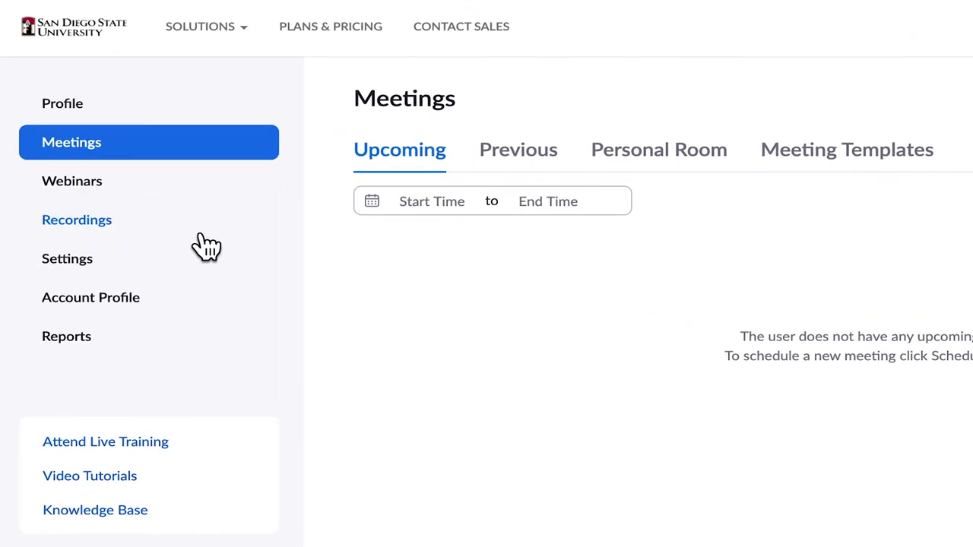
# - Open the Recordings list and the newest Zoom Meeting recording's details
pyautogui.click(202, 238)
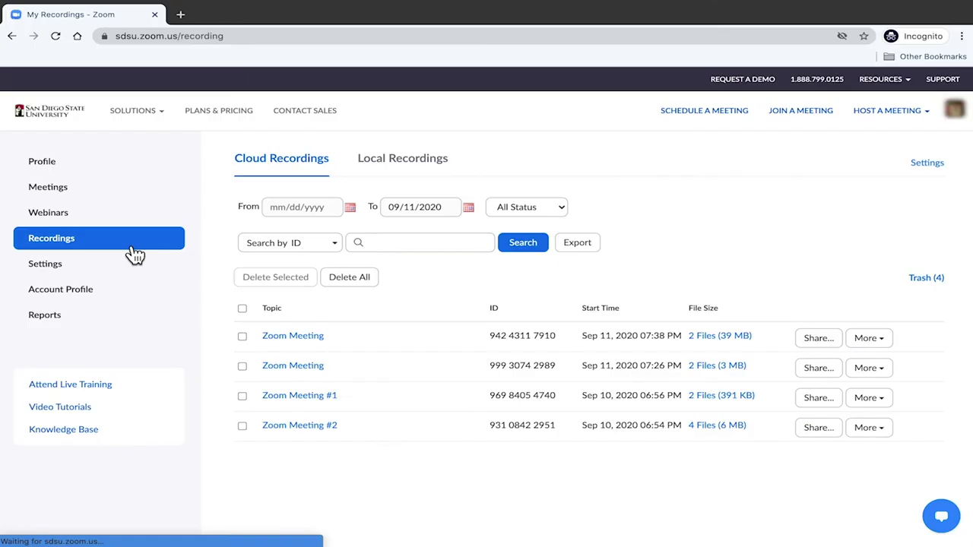
pyautogui.click(321, 354)
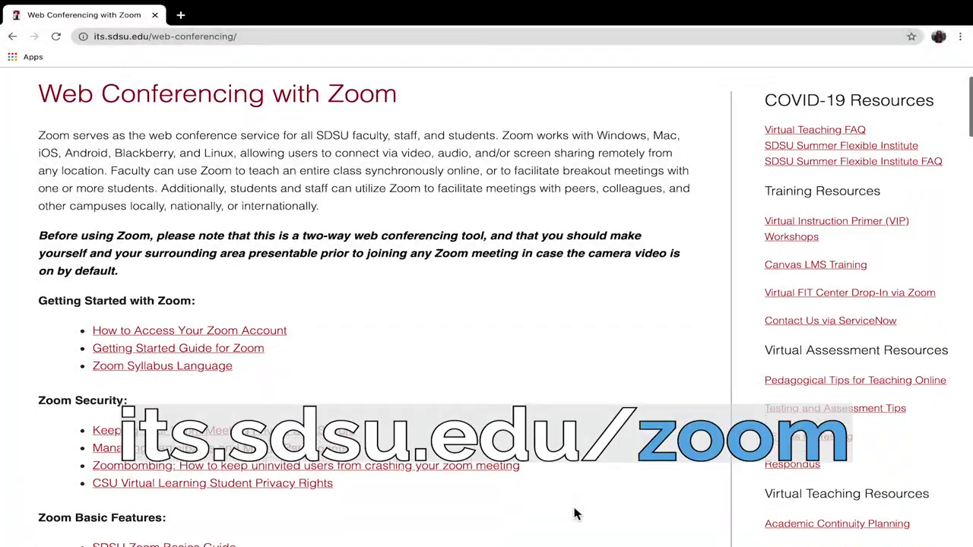
# - Scroll the Web Conferencing with Zoom page down to the Zoom Basic Features guide links
pyautogui.scroll(-2, 575, 515)
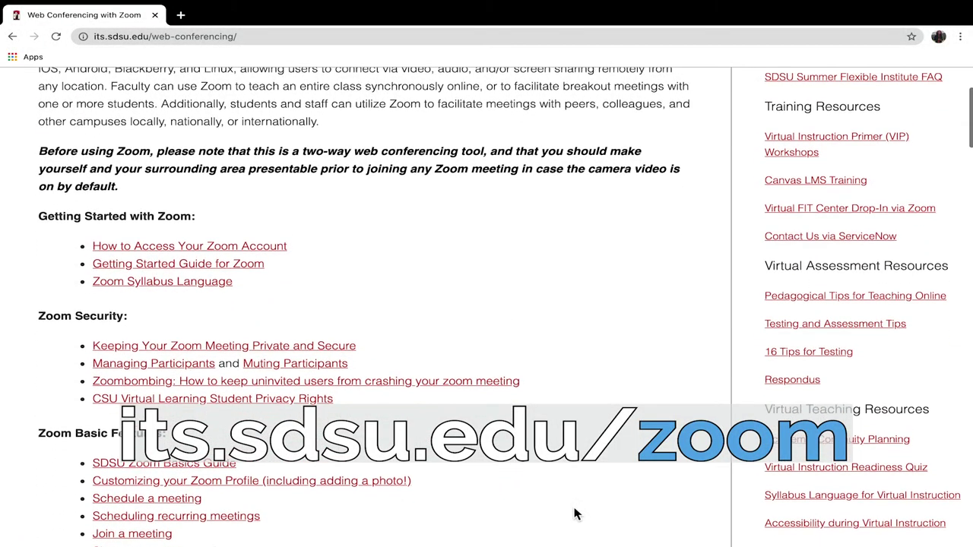
pyautogui.scroll(-3, 575, 515)
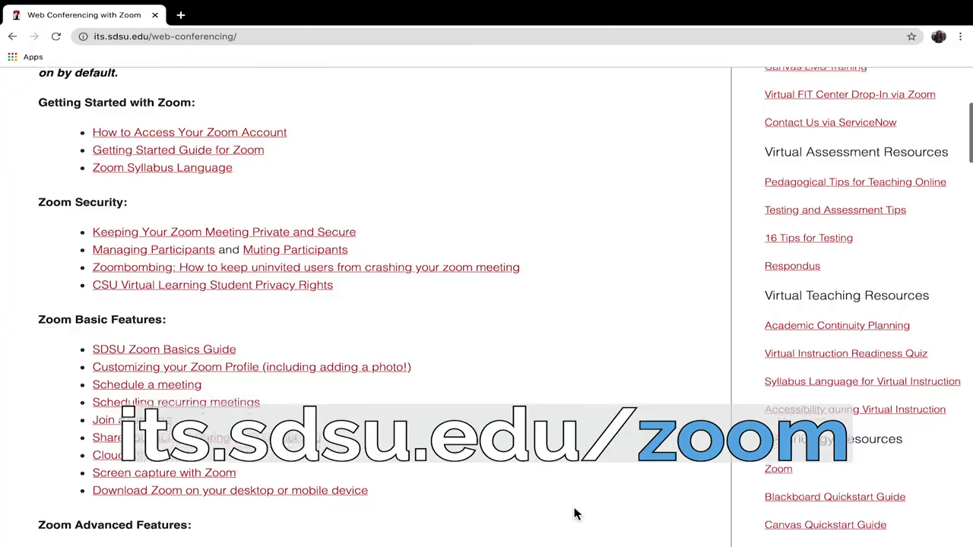